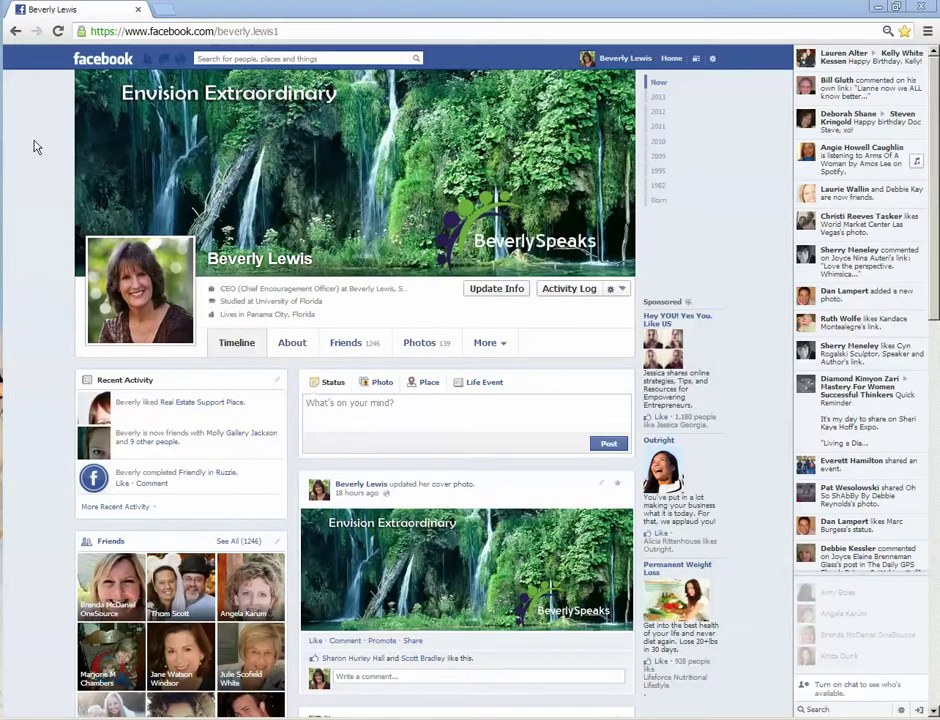
# Open the general account settings for review, followed by the Privacy Settings and Tools page
pyautogui.click(712, 60)
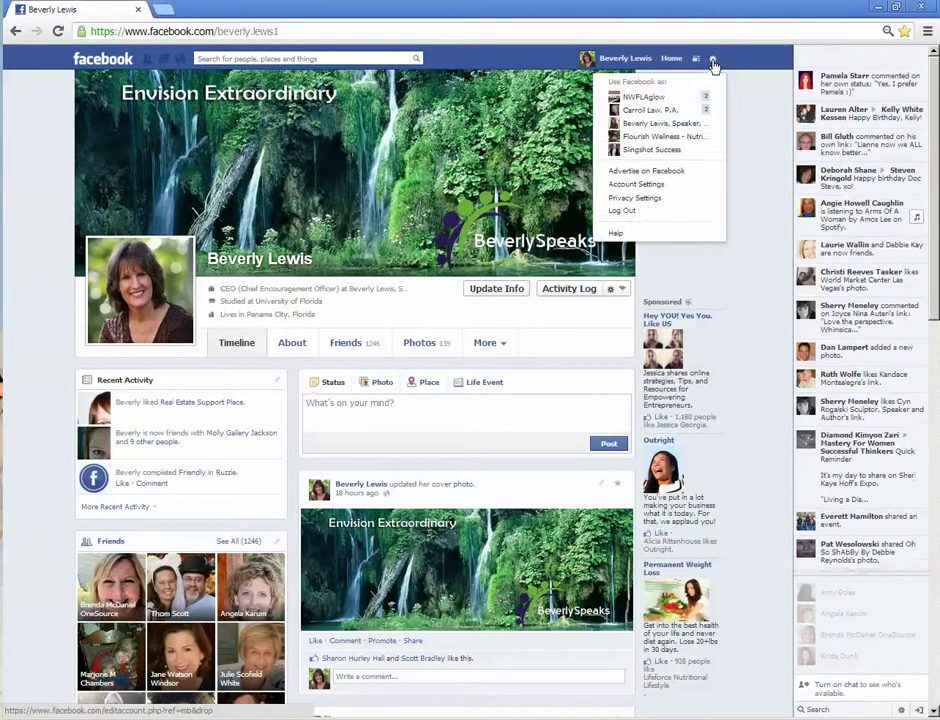
pyautogui.click(636, 184)
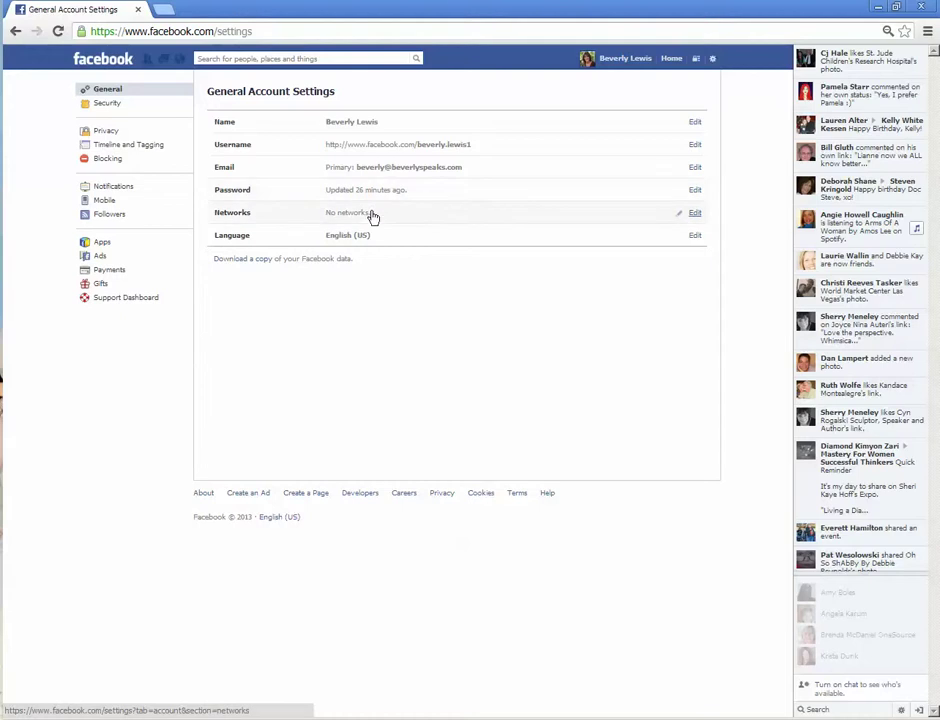
pyautogui.moveTo(390, 198)
pyautogui.click(713, 61)
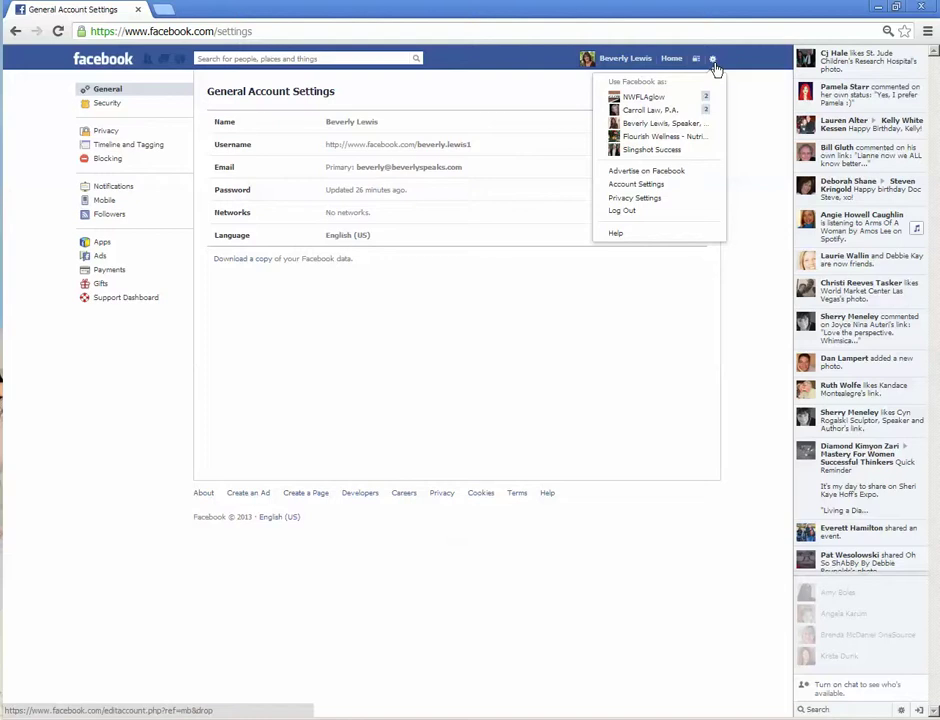
pyautogui.click(681, 200)
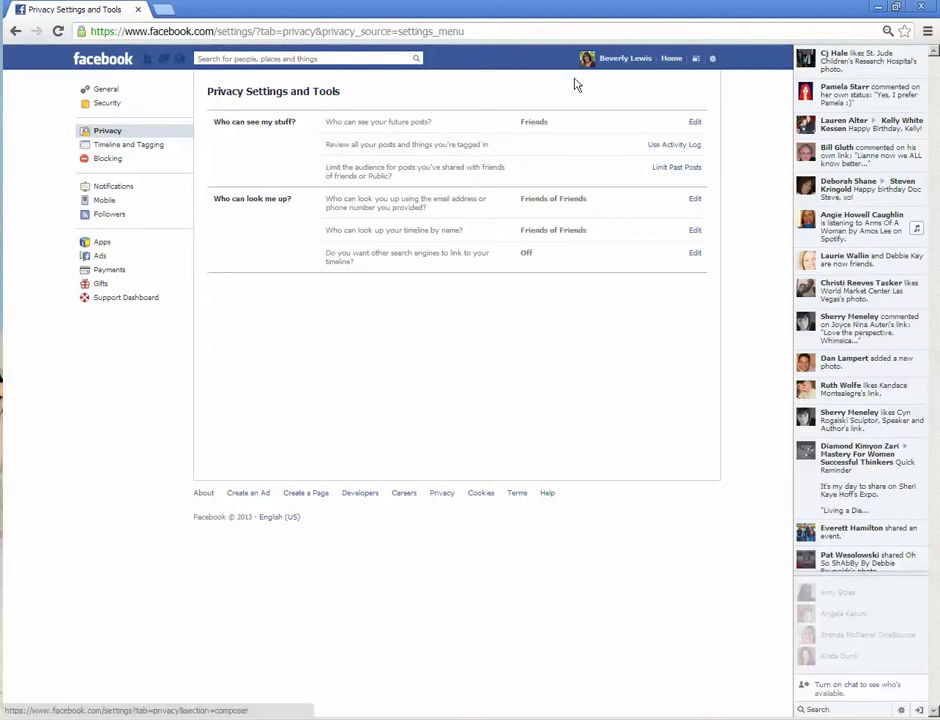
# Return to the personal timeline and examine the status update box and the posts made by the owner and by friends
pyautogui.click(631, 62)
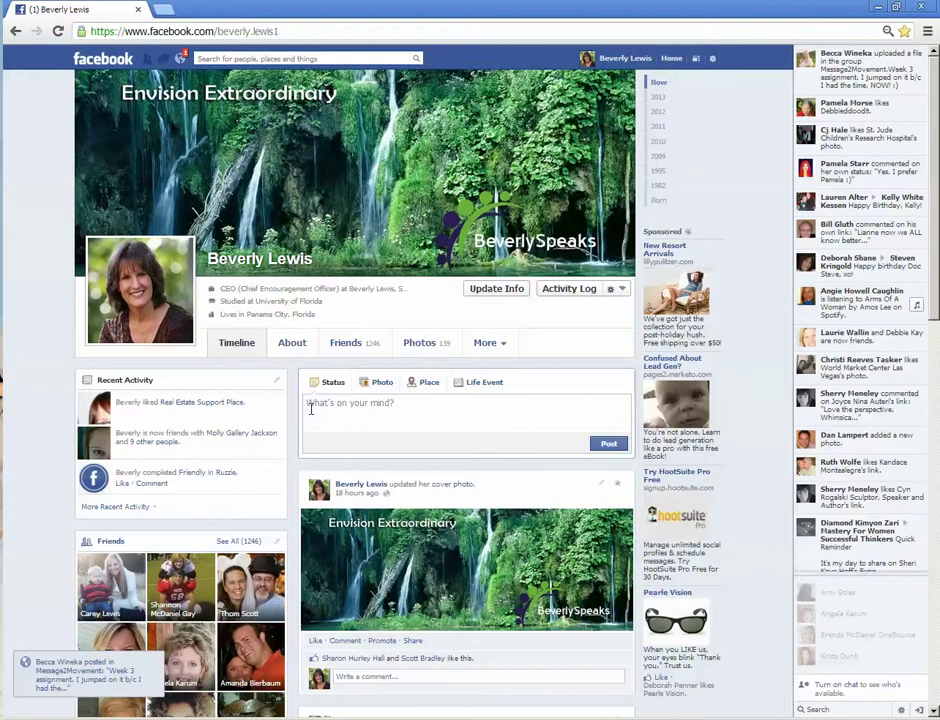
pyautogui.click(370, 405)
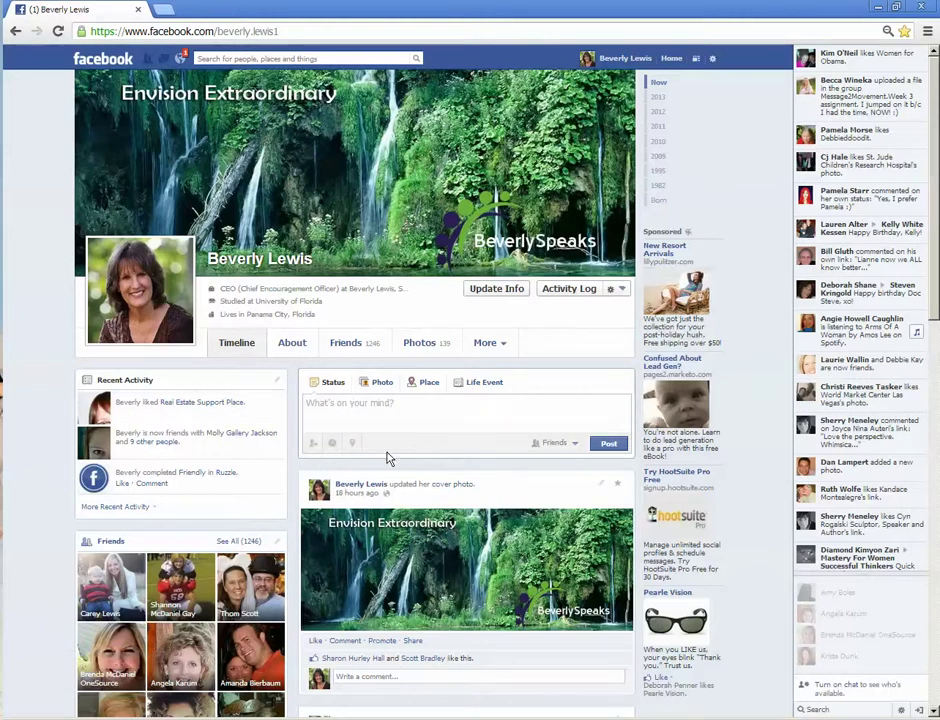
pyautogui.scroll(-4, 386, 458)
pyautogui.scroll(-4, 438, 449)
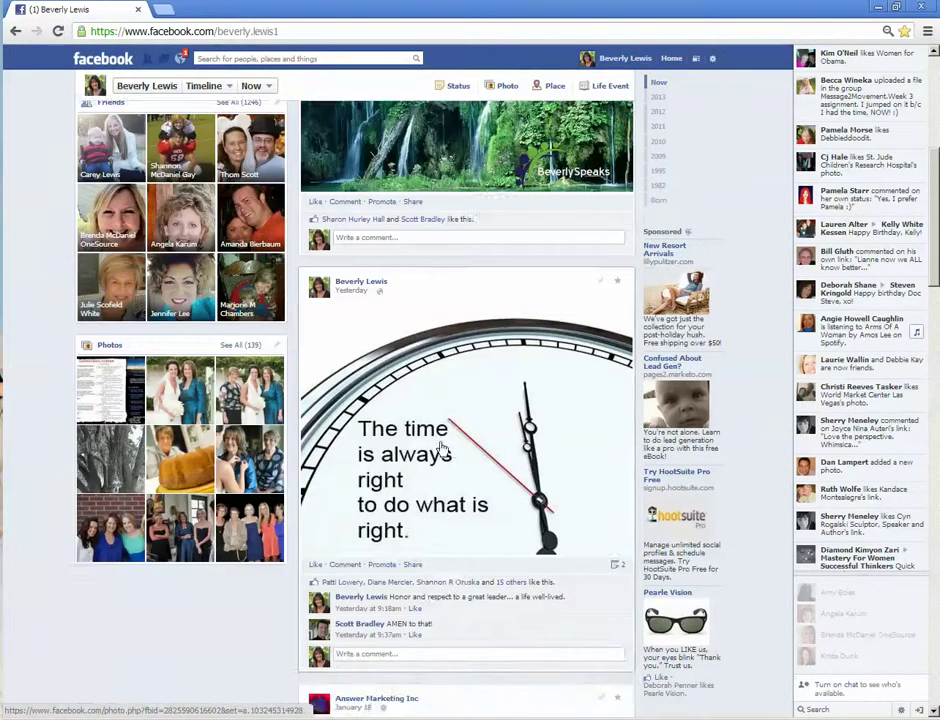
pyautogui.scroll(-2, 435, 385)
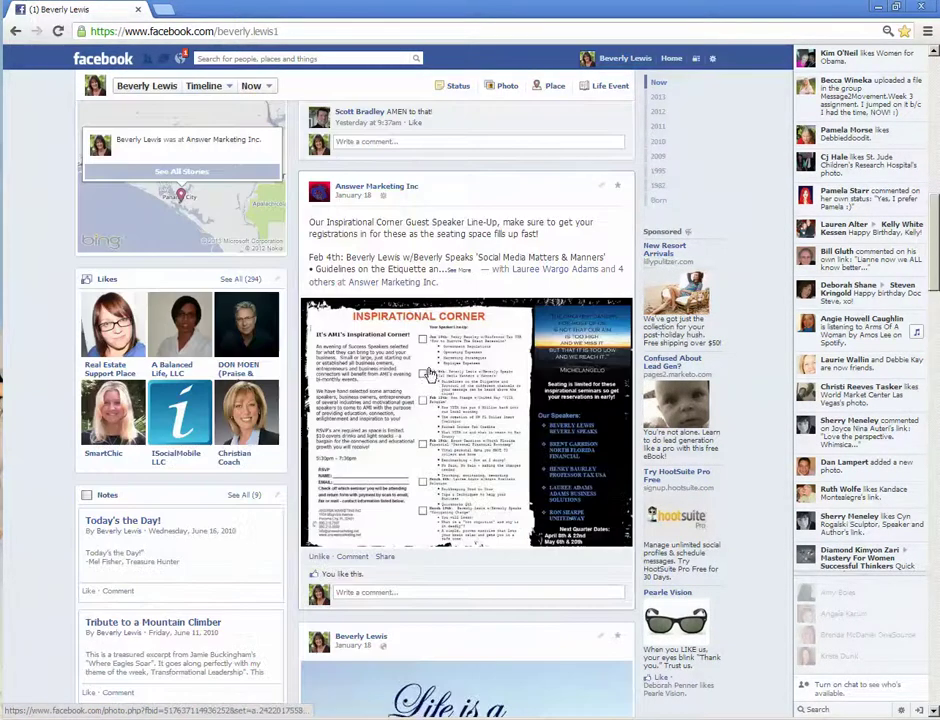
pyautogui.scroll(-2, 430, 400)
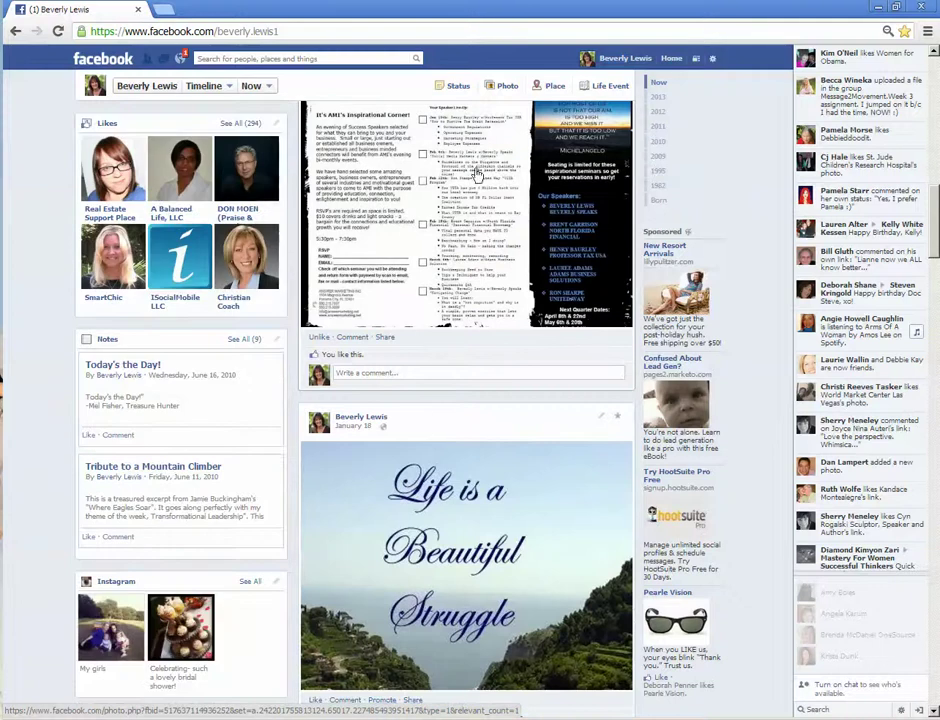
pyautogui.scroll(-2, 472, 200)
pyautogui.scroll(-4, 463, 225)
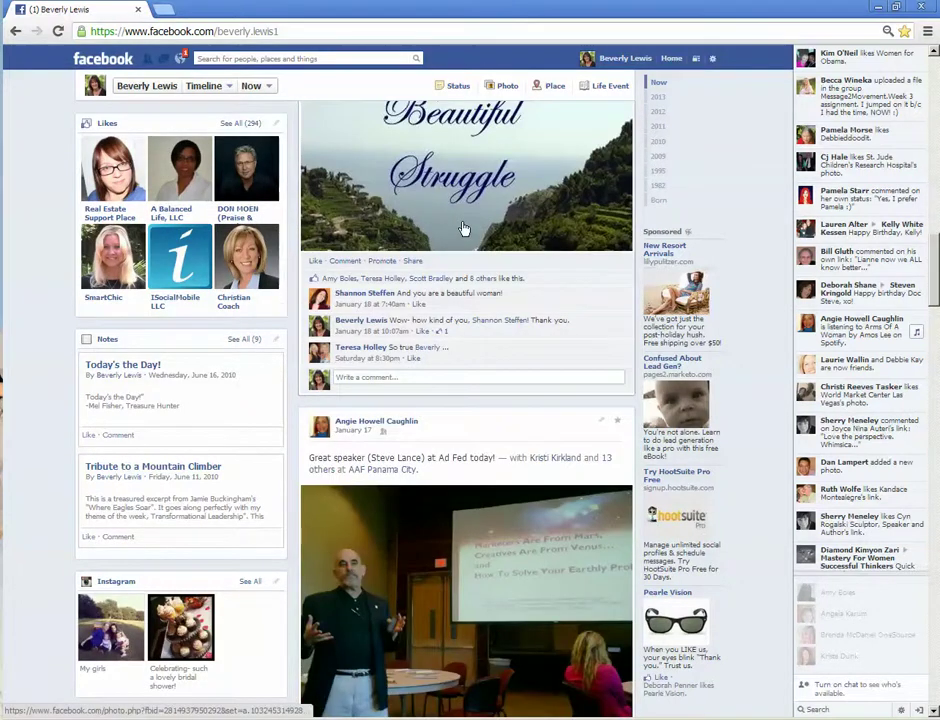
pyautogui.scroll(-4, 418, 352)
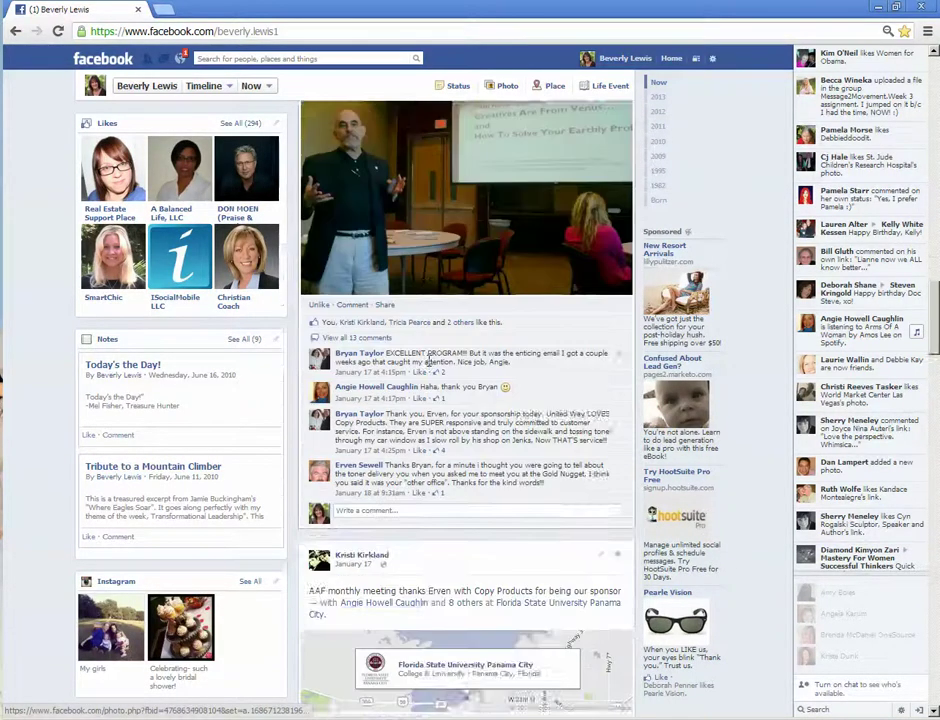
pyautogui.scroll(-2, 425, 355)
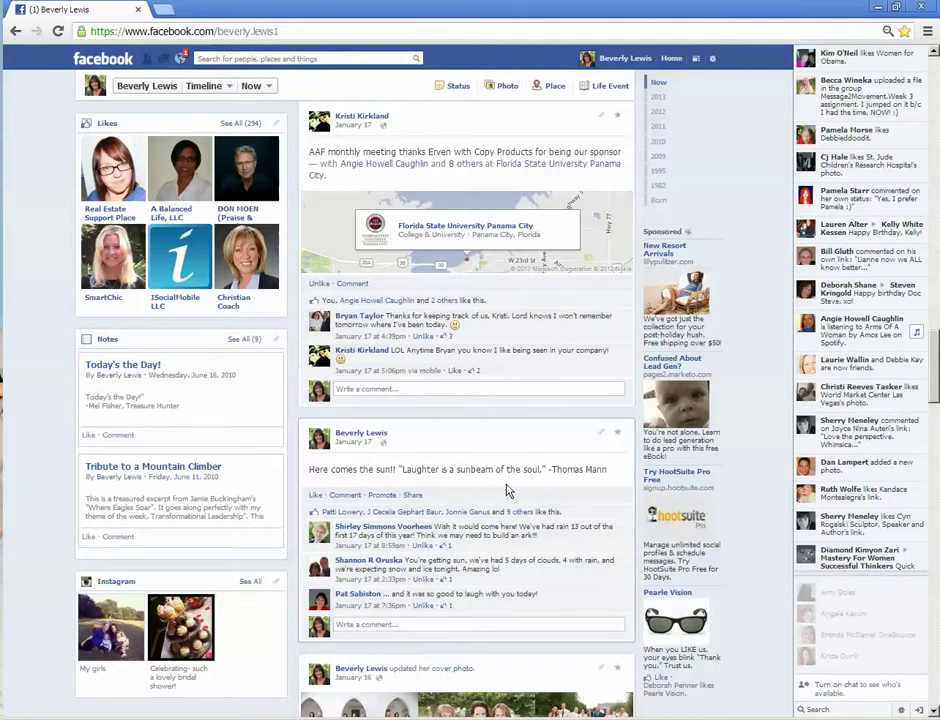
pyautogui.scroll(15, 505, 487)
pyautogui.scroll(10, 507, 486)
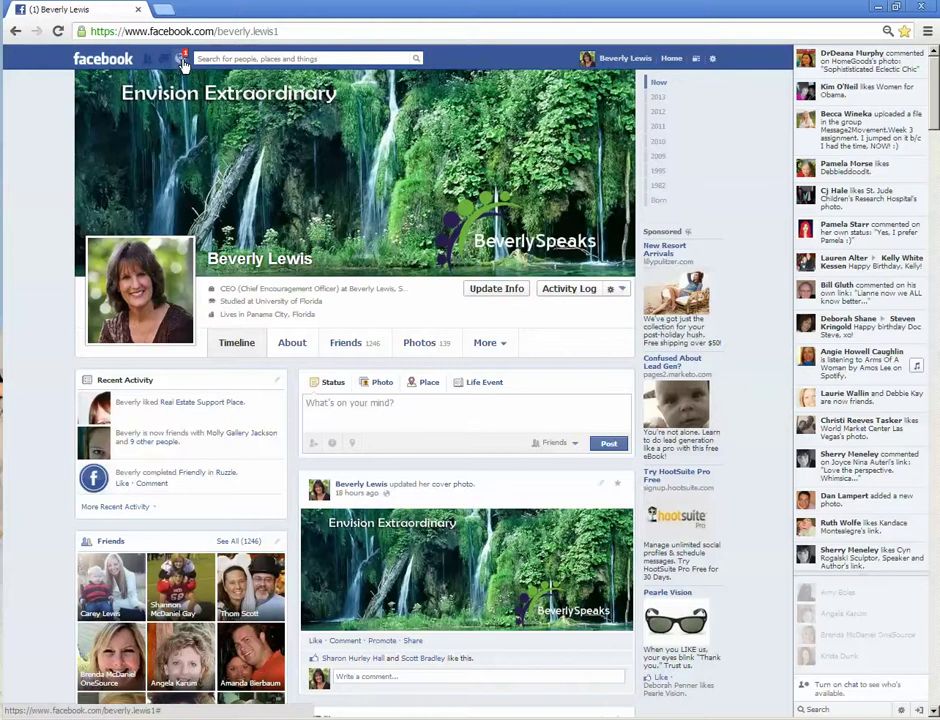
# Check the recent notifications and the recent private messages, closing each list after viewing
pyautogui.click(182, 60)
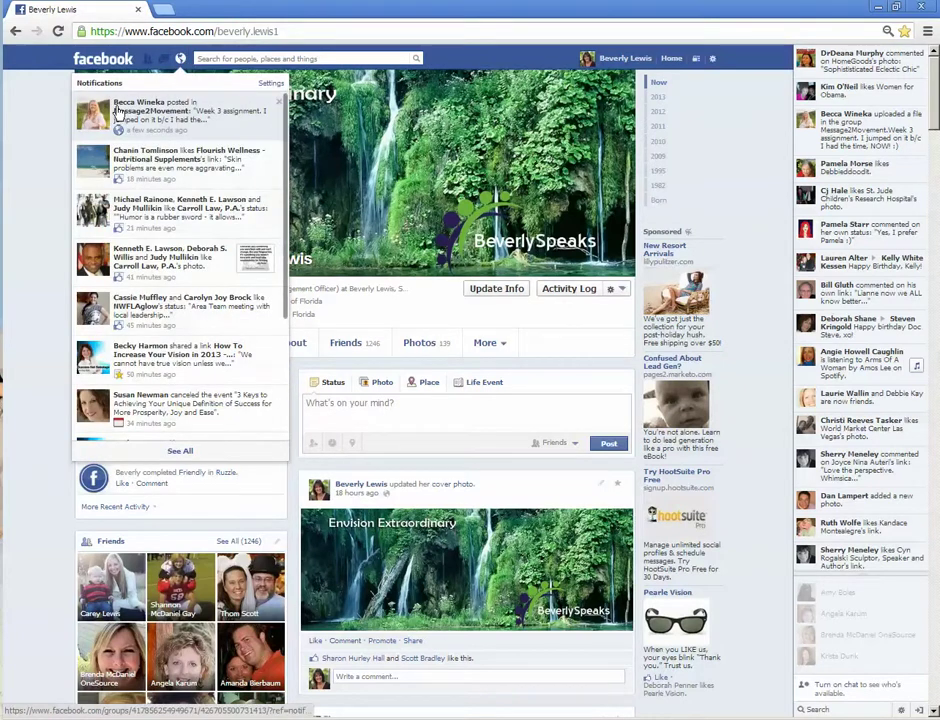
pyautogui.click(50, 128)
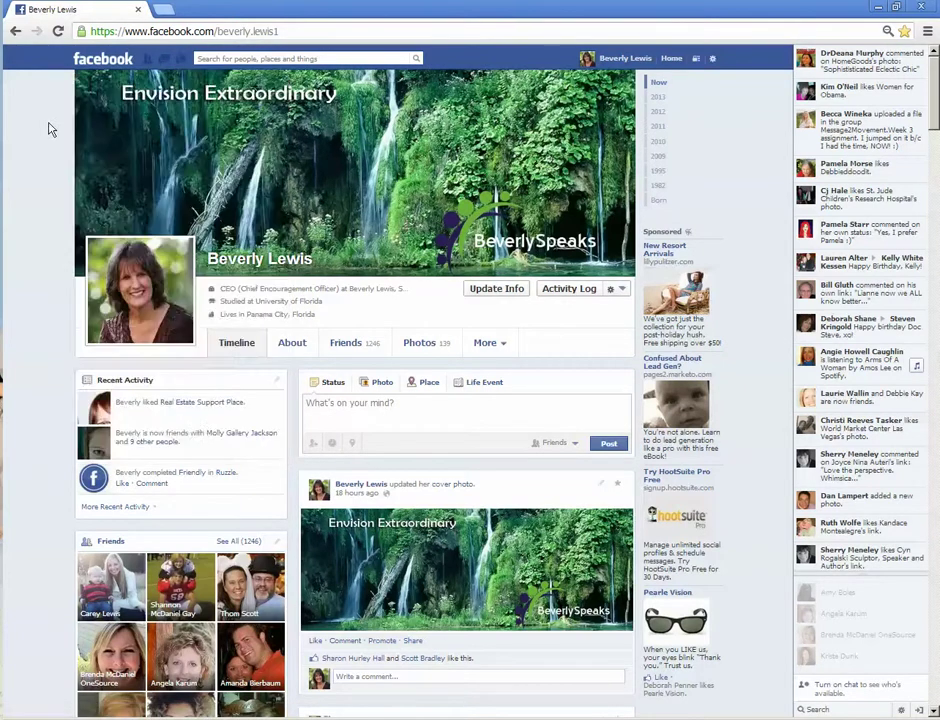
pyautogui.click(166, 60)
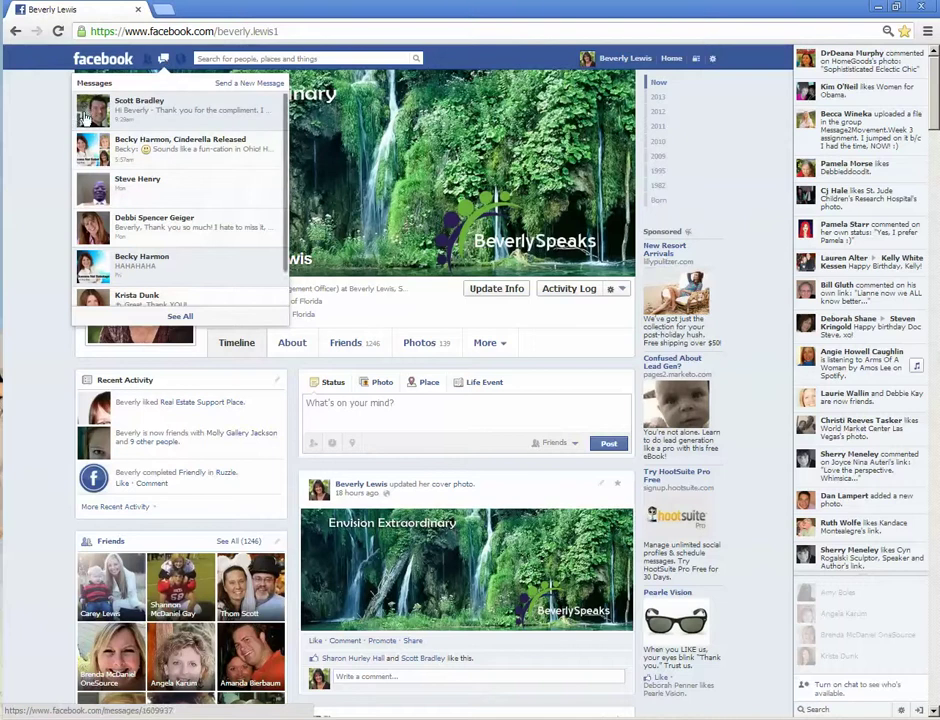
pyautogui.click(53, 184)
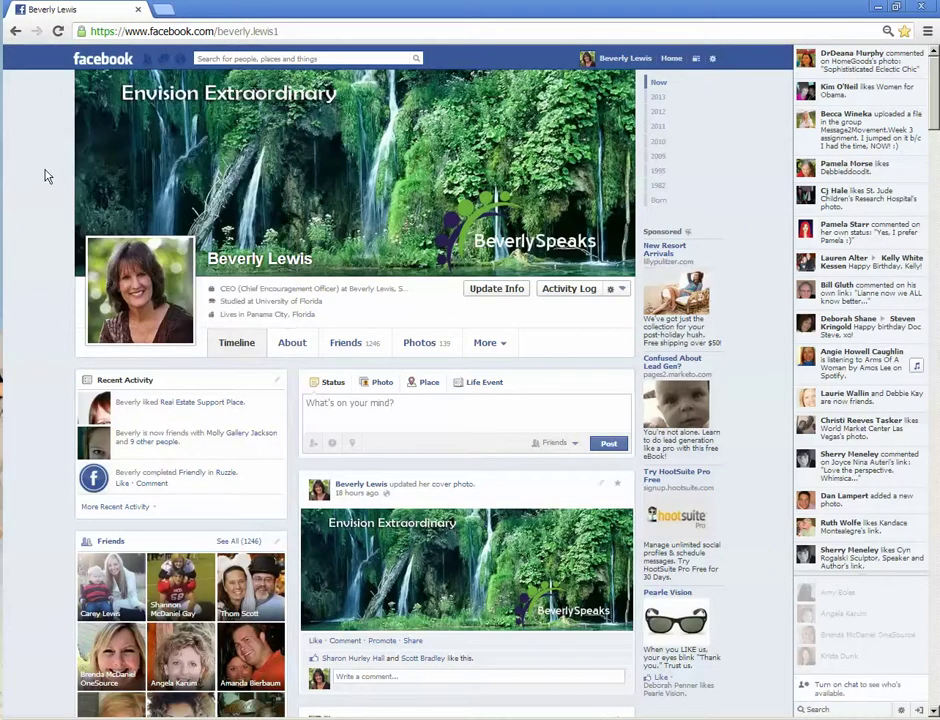
# Search for a friend by first name and open the friend's timeline
pyautogui.click(318, 58)
pyautogui.write('Becky')
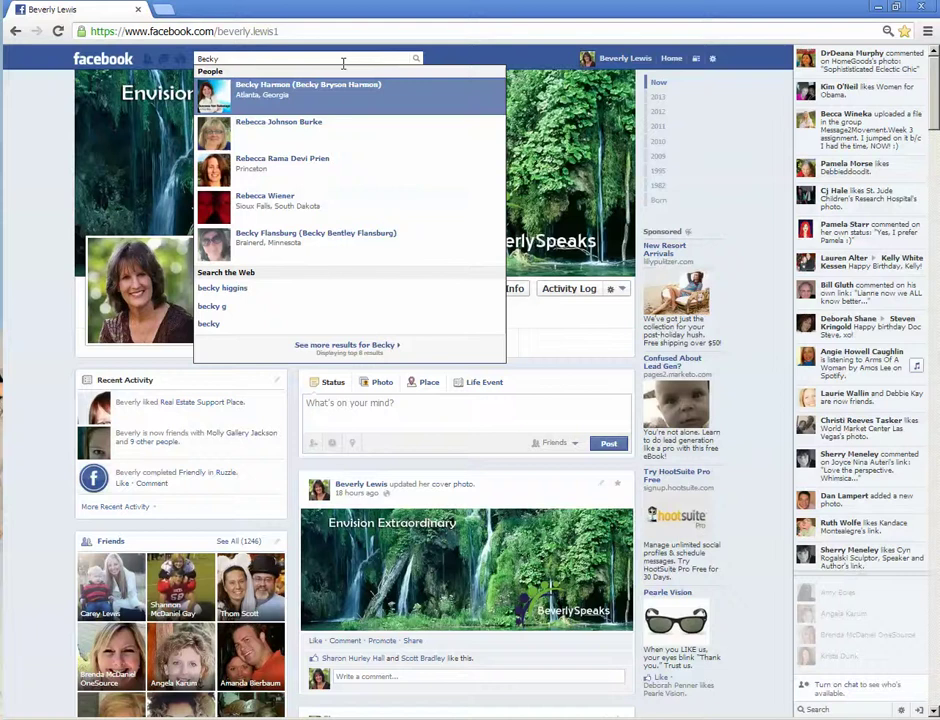
pyautogui.press('Return')
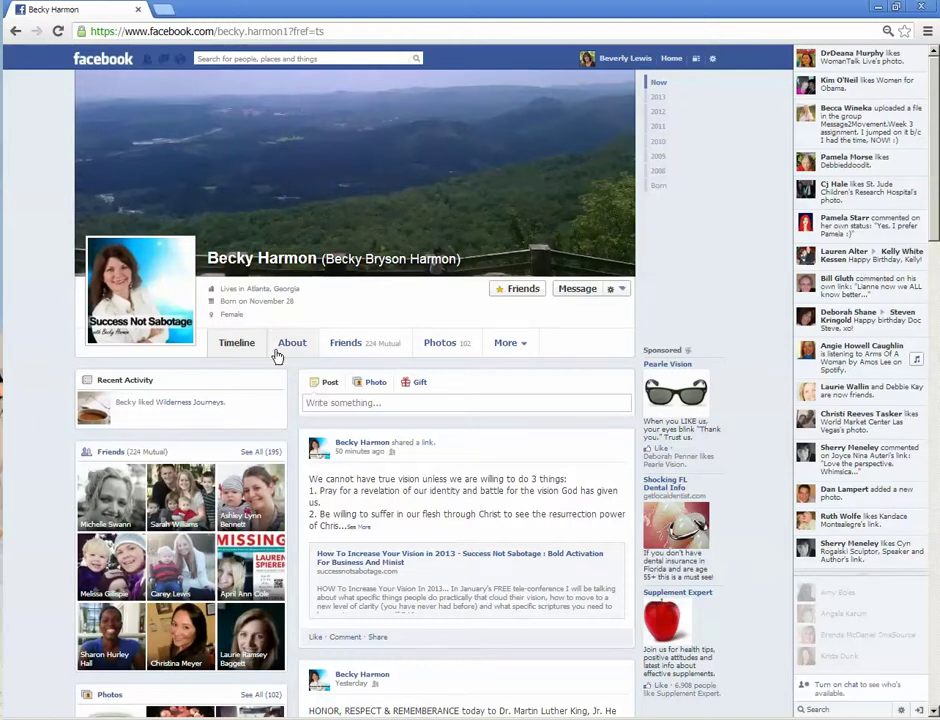
# Show the post box on the friend's timeline and a blank private message to the friend, then cancel the message
pyautogui.click(335, 403)
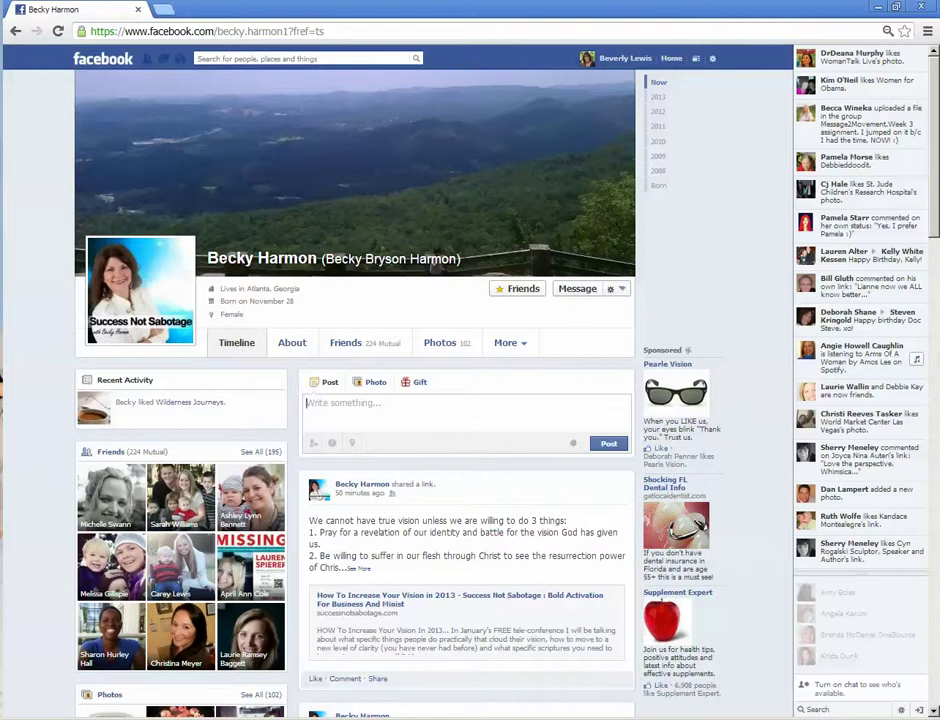
pyautogui.click(576, 291)
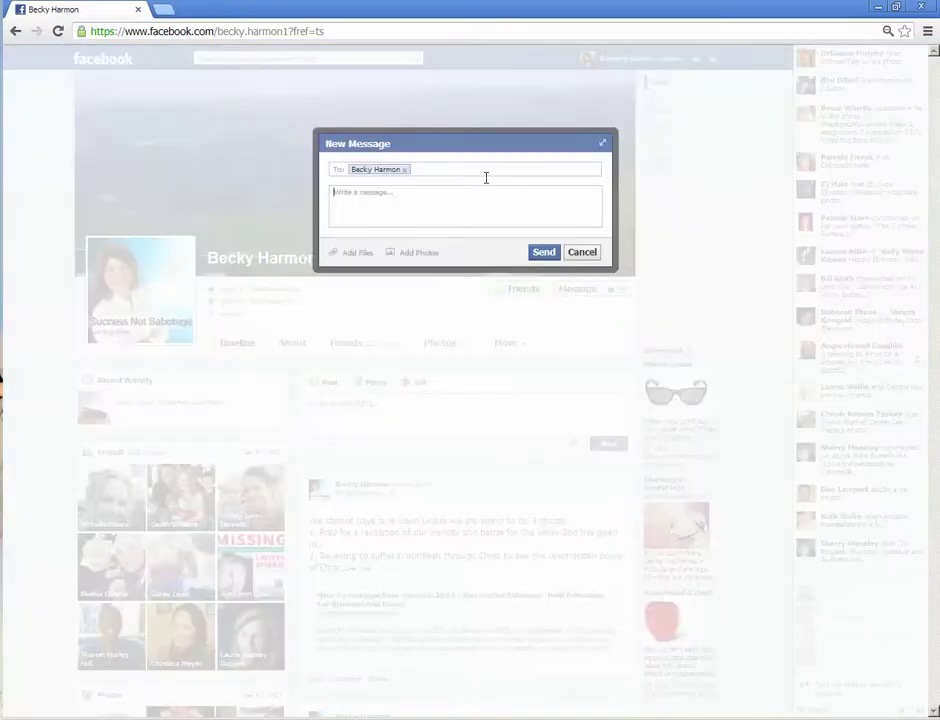
pyautogui.click(573, 258)
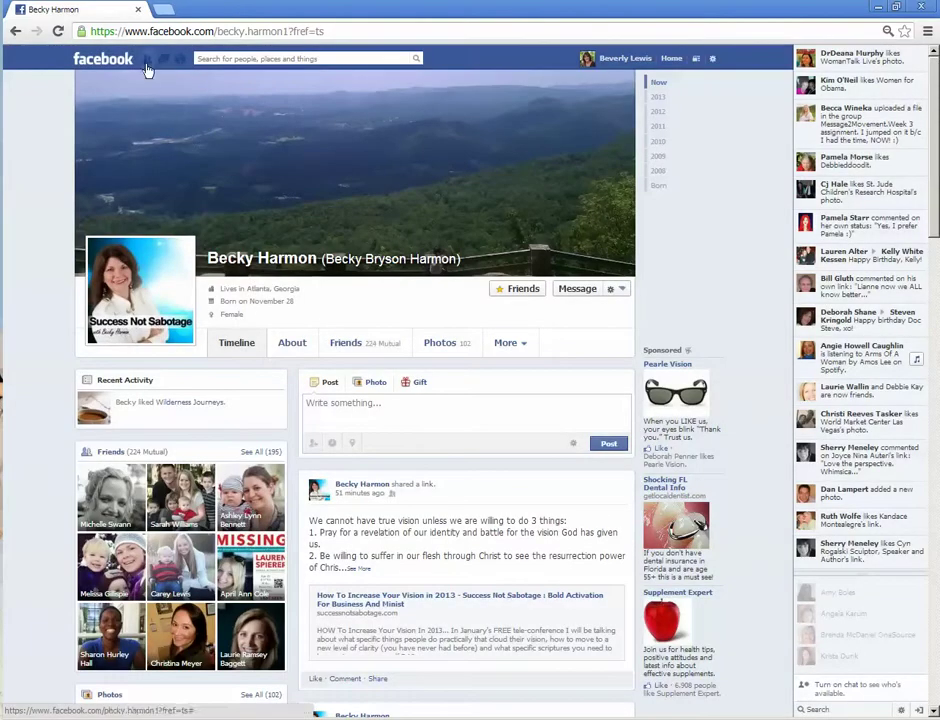
# Return to the personal timeline and review the pending friend requests, previewing the requester's profile card
pyautogui.click(627, 58)
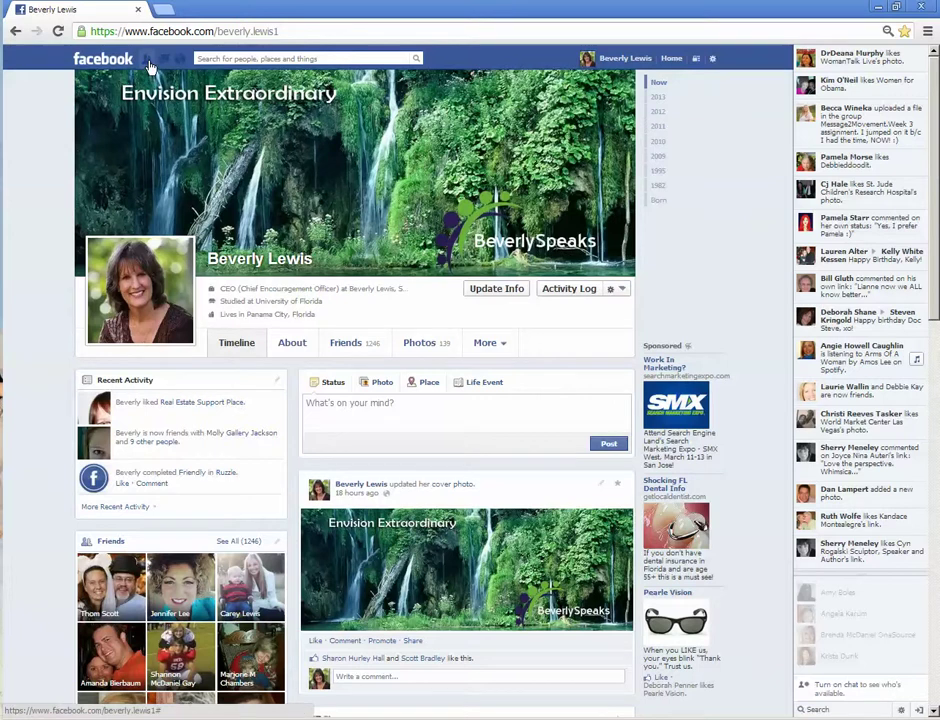
pyautogui.click(147, 60)
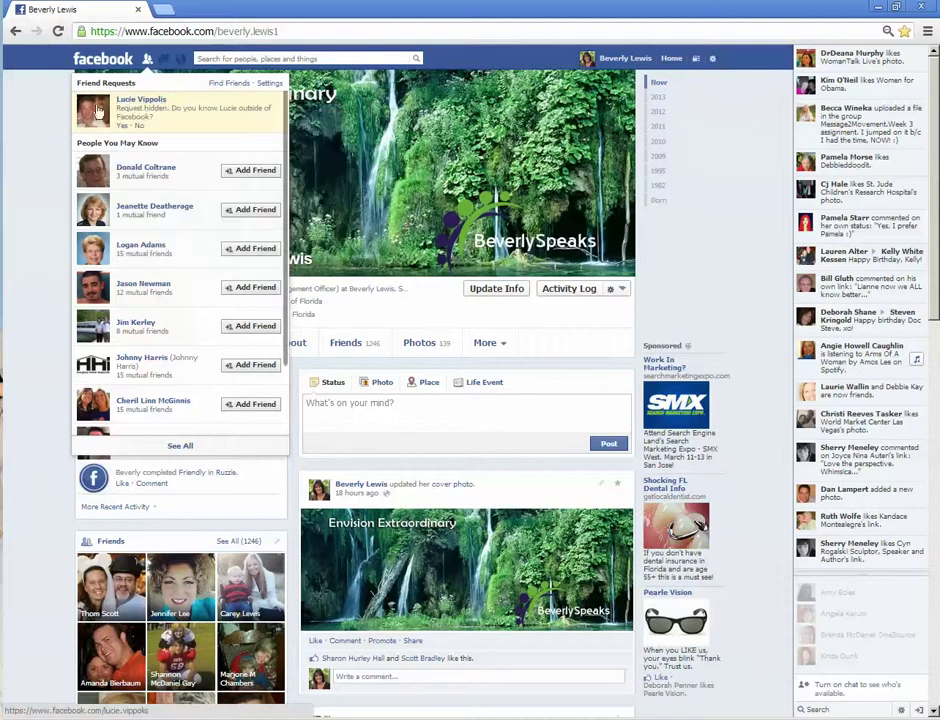
pyautogui.moveTo(135, 106)
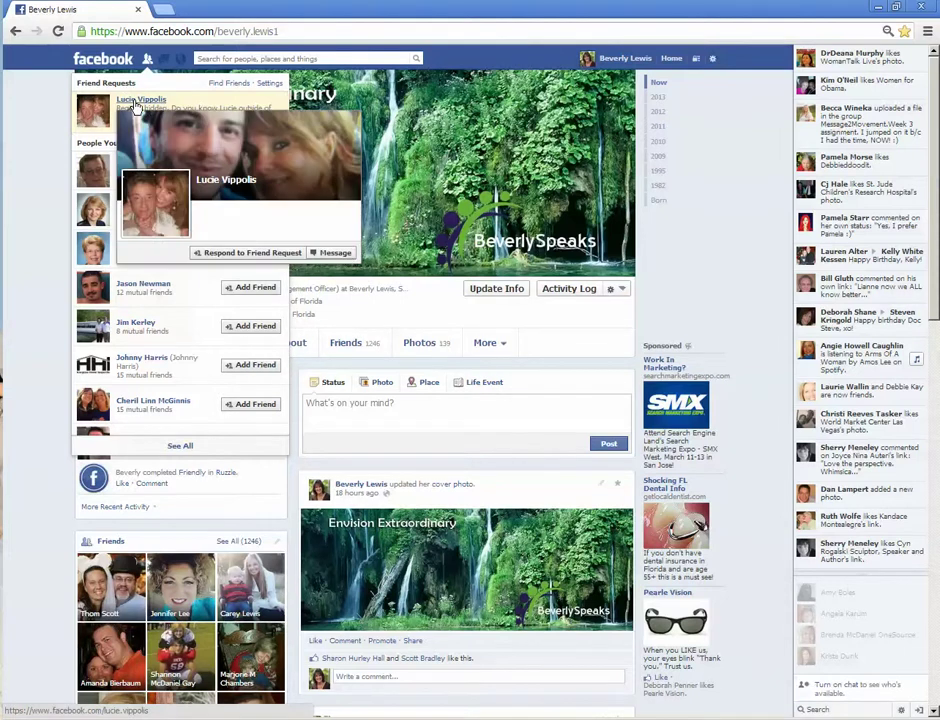
pyautogui.click(47, 155)
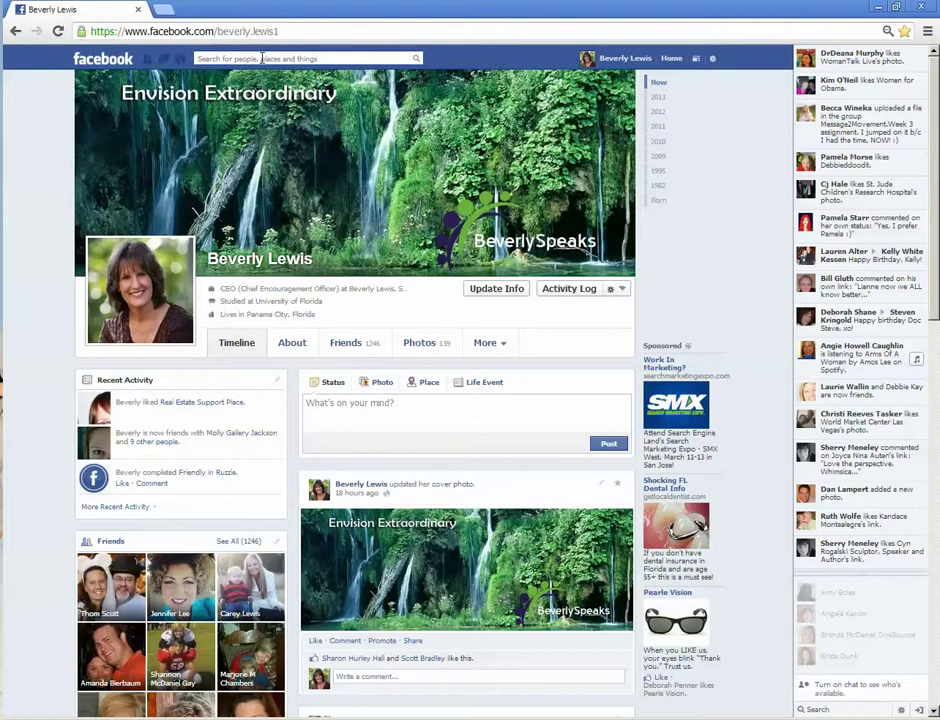
# Open the home News Feed and look through the posts from friends and liked pages
pyautogui.click(671, 59)
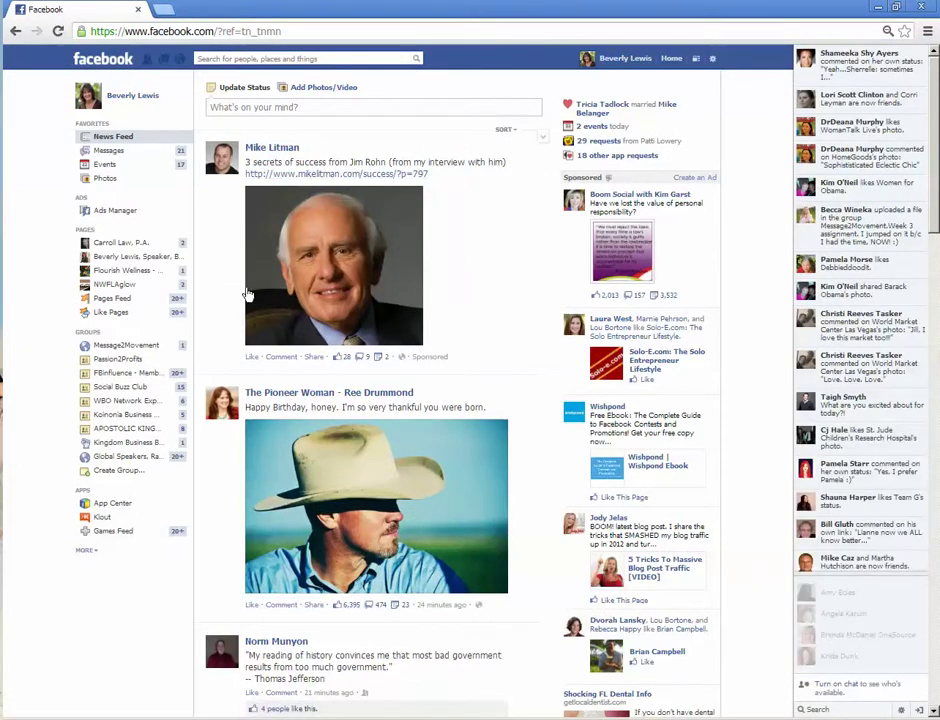
pyautogui.scroll(-3, 158, 531)
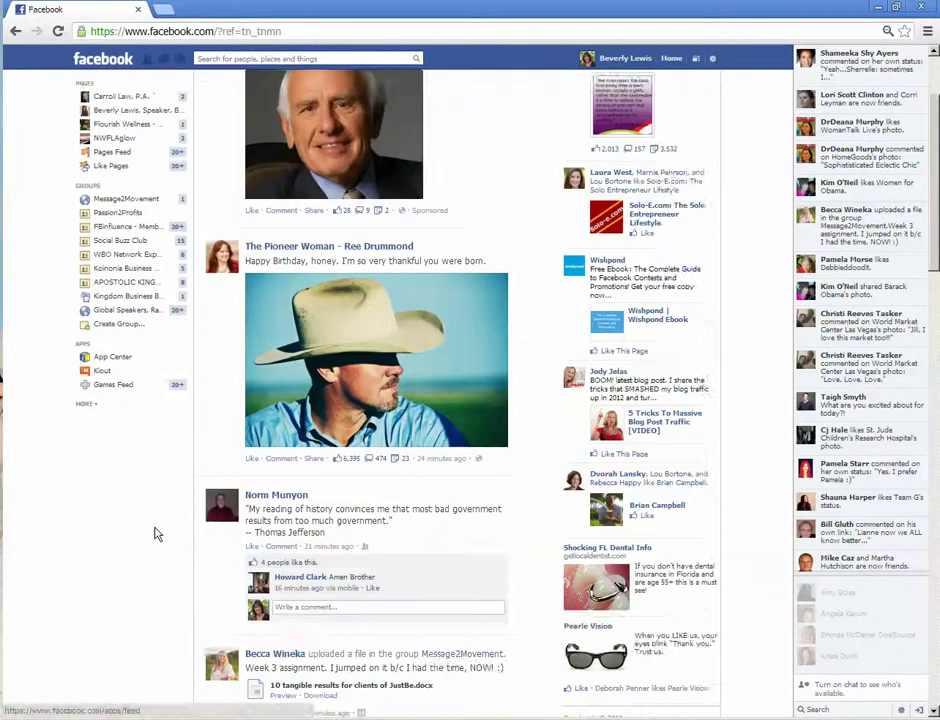
pyautogui.scroll(-1, 183, 497)
pyautogui.scroll(-3, 200, 410)
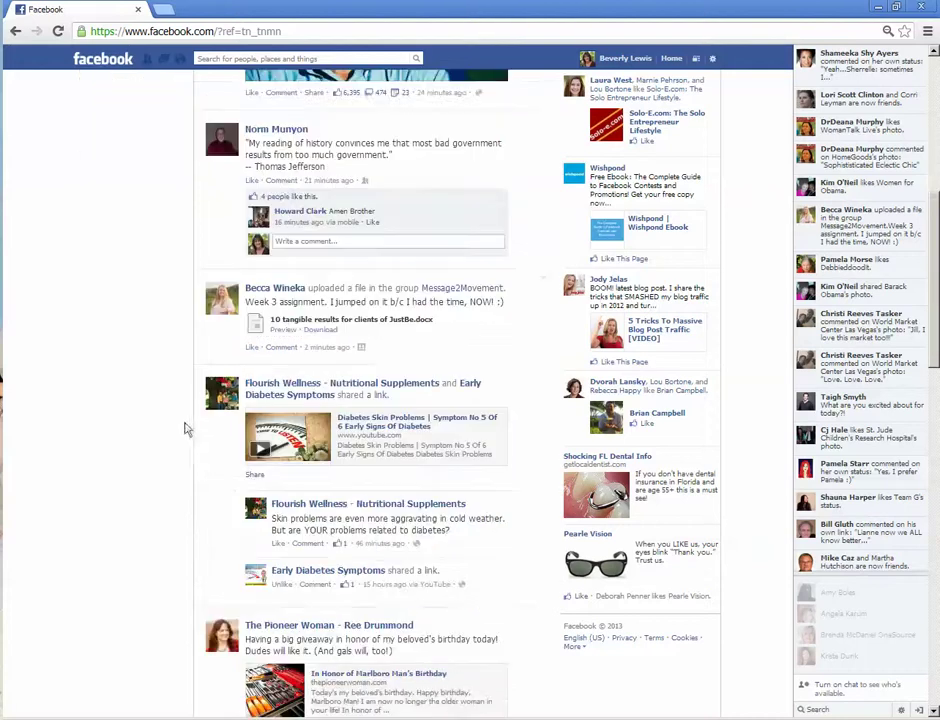
pyautogui.scroll(-3, 138, 445)
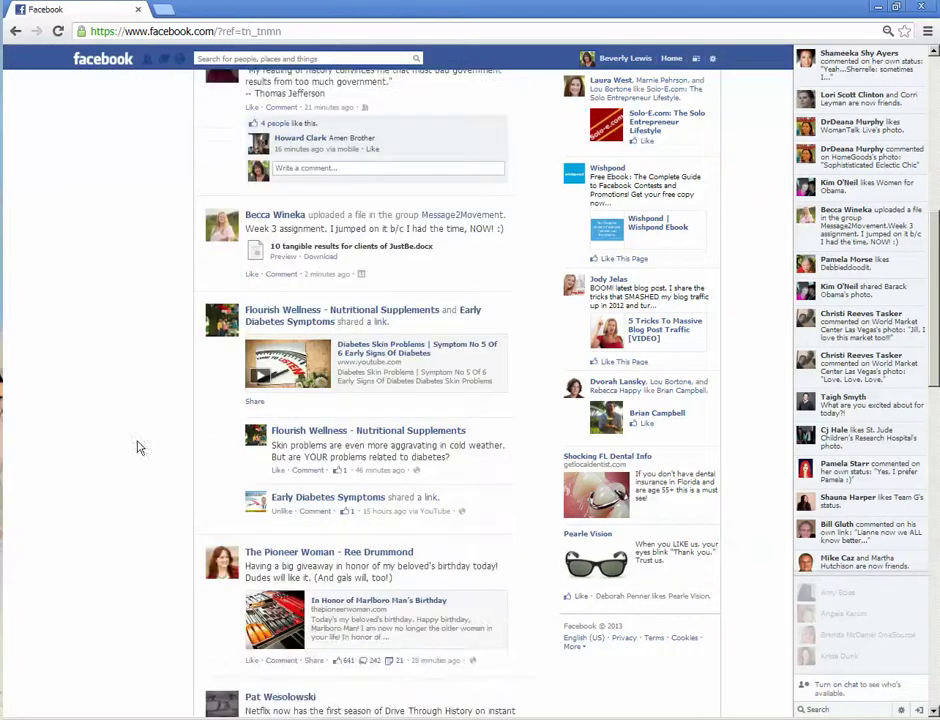
pyautogui.scroll(10, 122, 466)
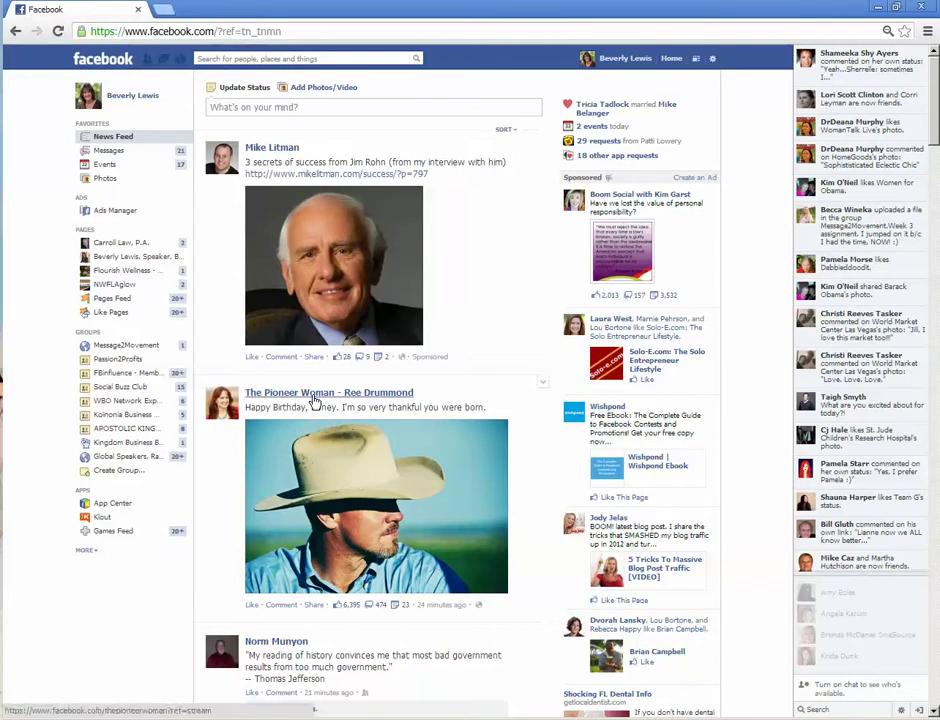
# Open The Pioneer Woman - Ree Drummond page from its News Feed post and look over its layout and posts
pyautogui.click(314, 396)
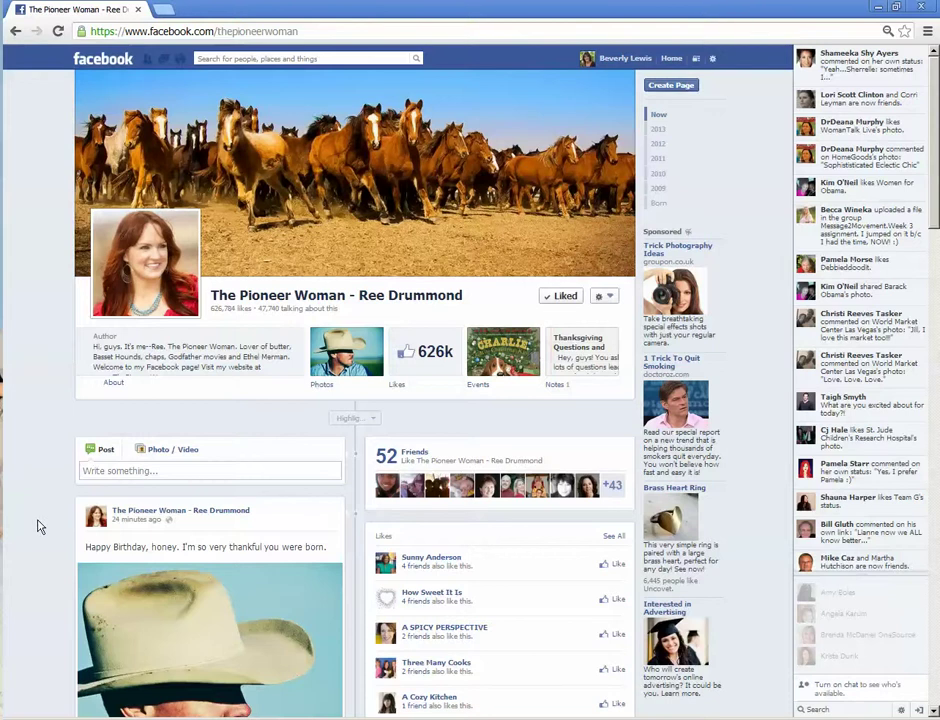
pyautogui.scroll(-4, 38, 527)
pyautogui.scroll(4, 40, 532)
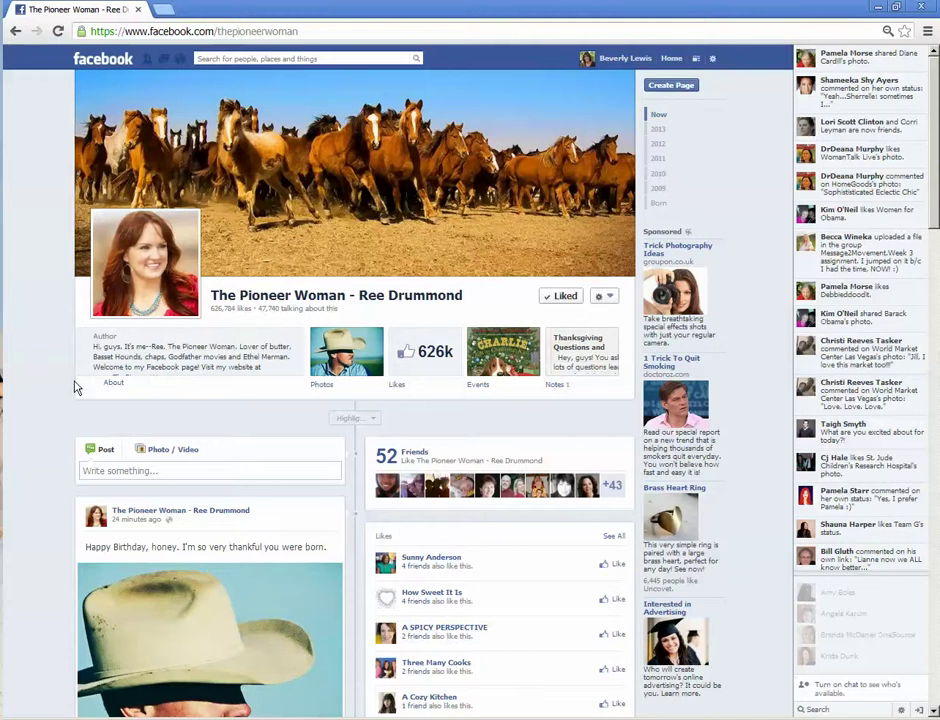
# Go back to the News Feed and open the Pages Feed to view updates from connected pages
pyautogui.click(16, 33)
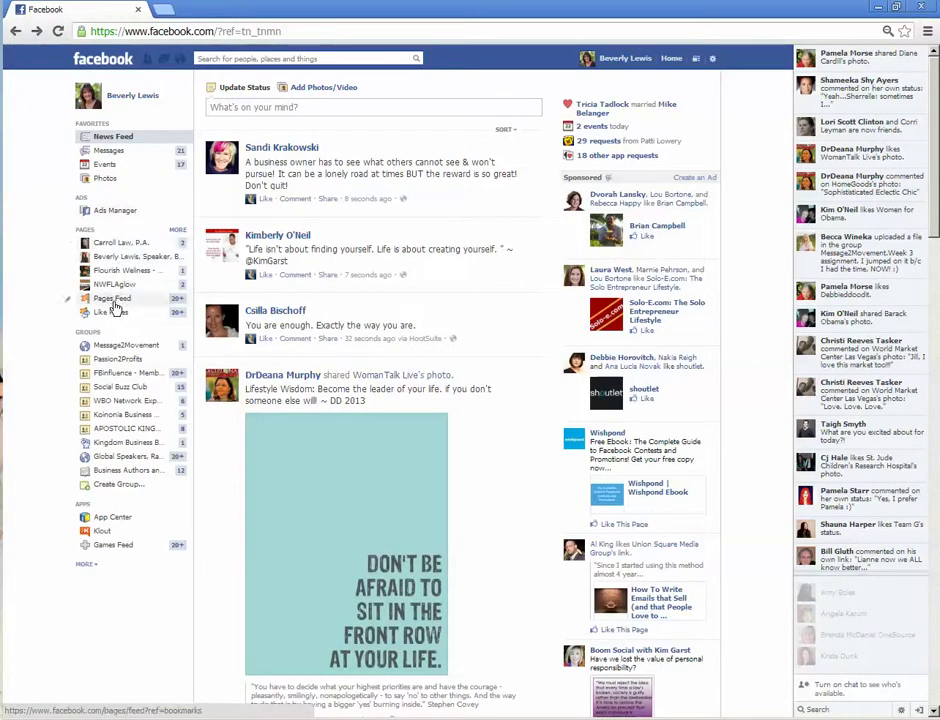
pyautogui.click(112, 299)
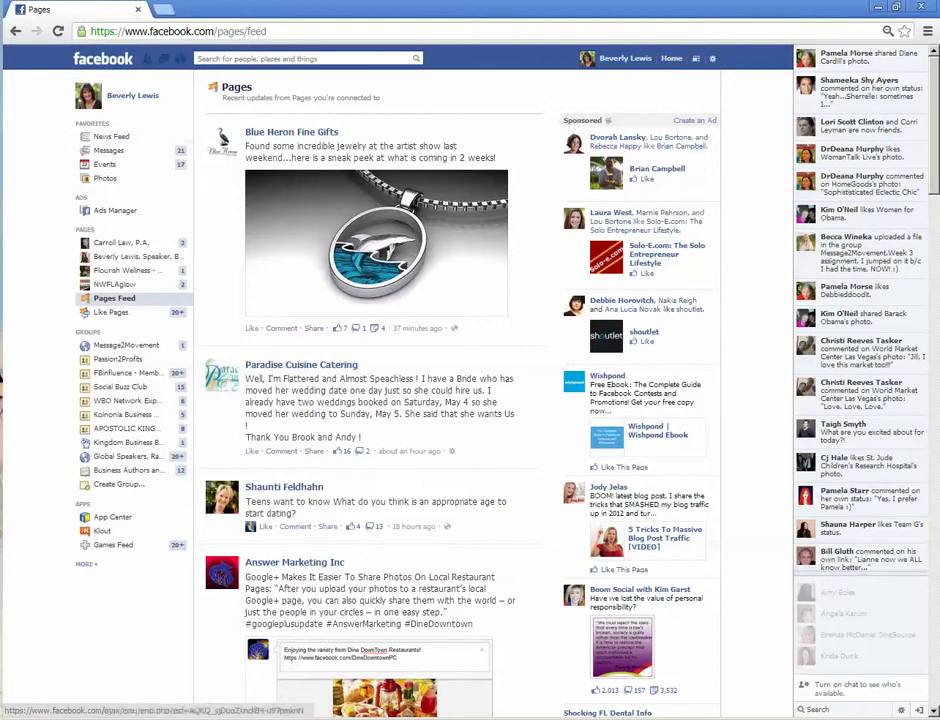
pyautogui.click(800, 718)
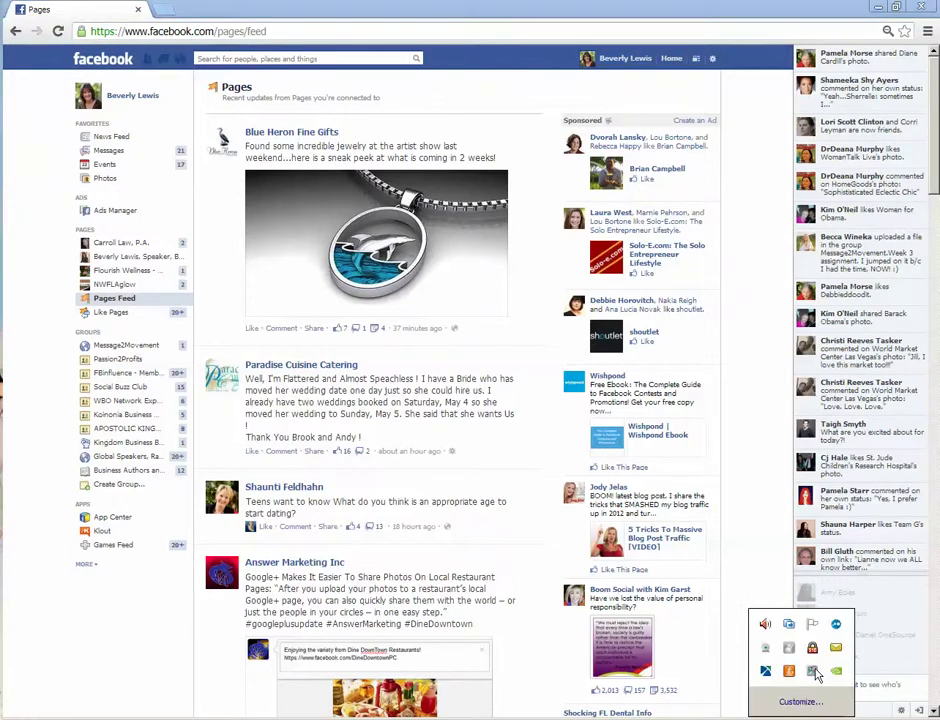